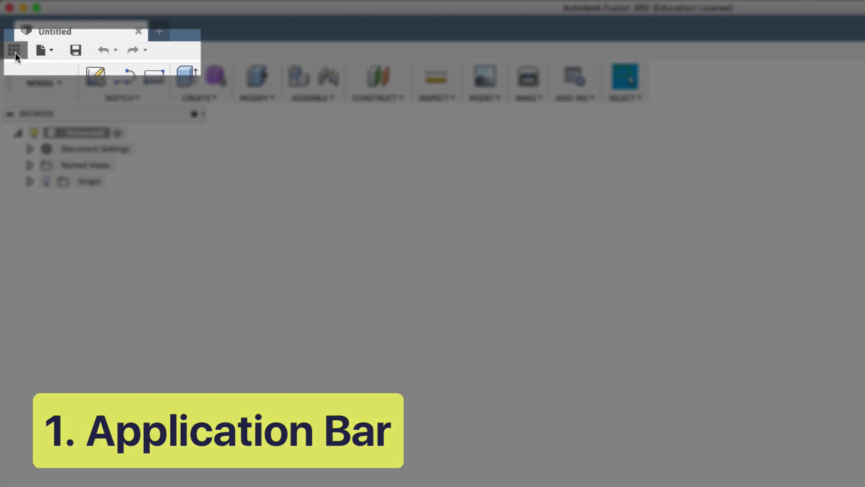
Step: Preview the project's saved designs, the account options and the help options, then close them
{"action": "left_click", "coordinate": [15, 51]}
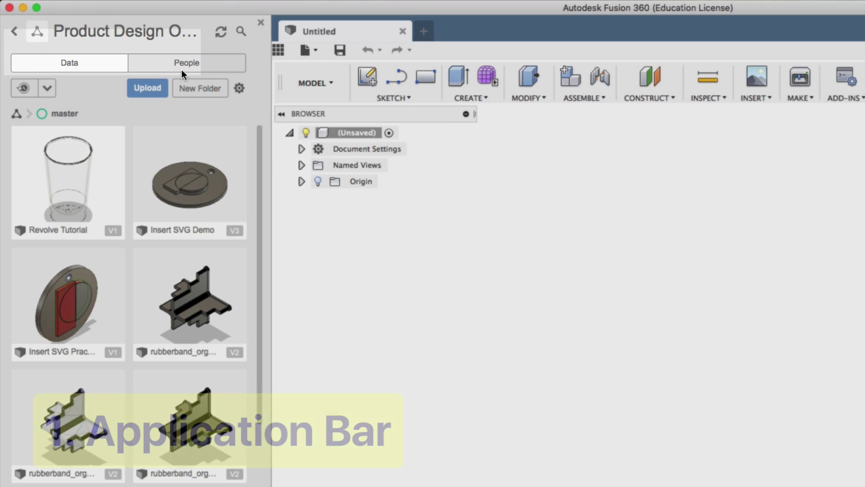
{"action": "left_click", "coordinate": [277, 49]}
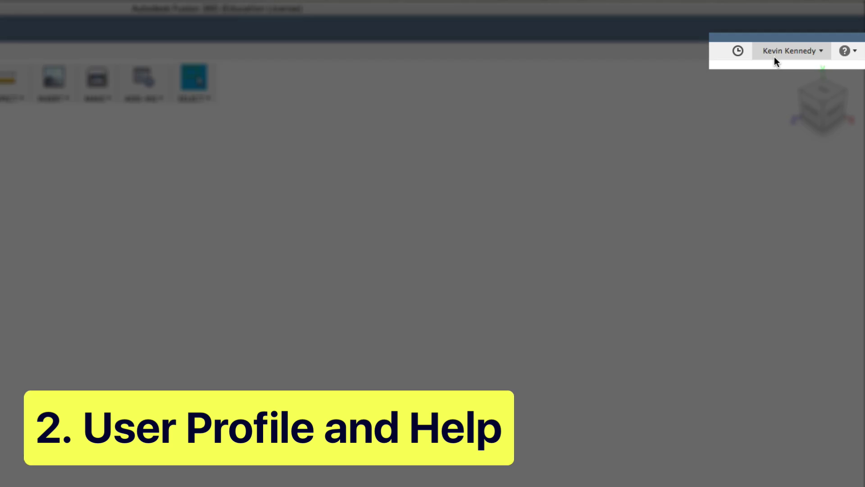
{"action": "left_click", "coordinate": [774, 57]}
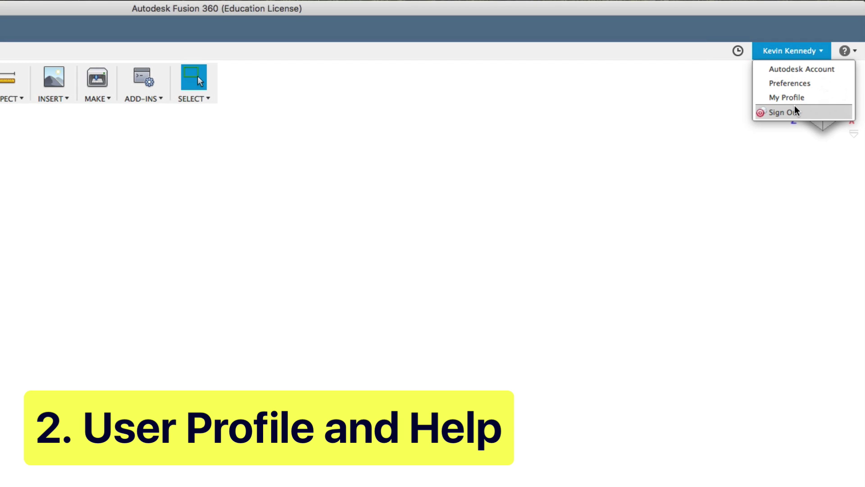
{"action": "left_click", "coordinate": [854, 53]}
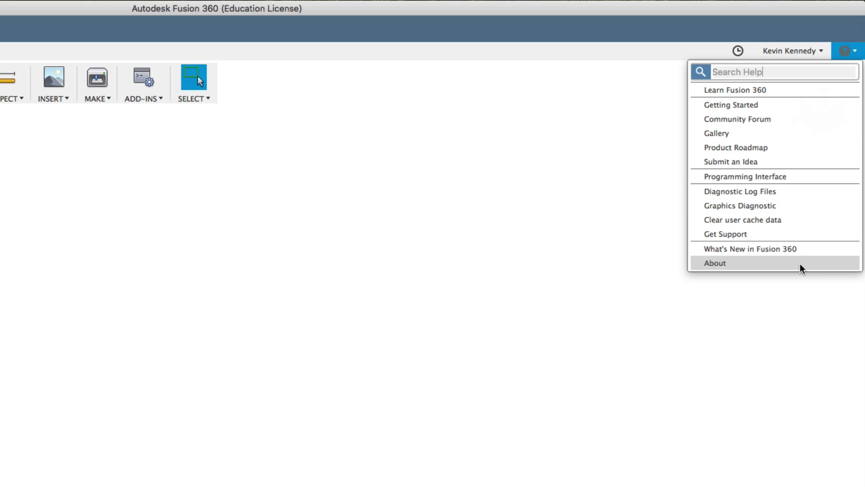
{"action": "left_click", "coordinate": [789, 287]}
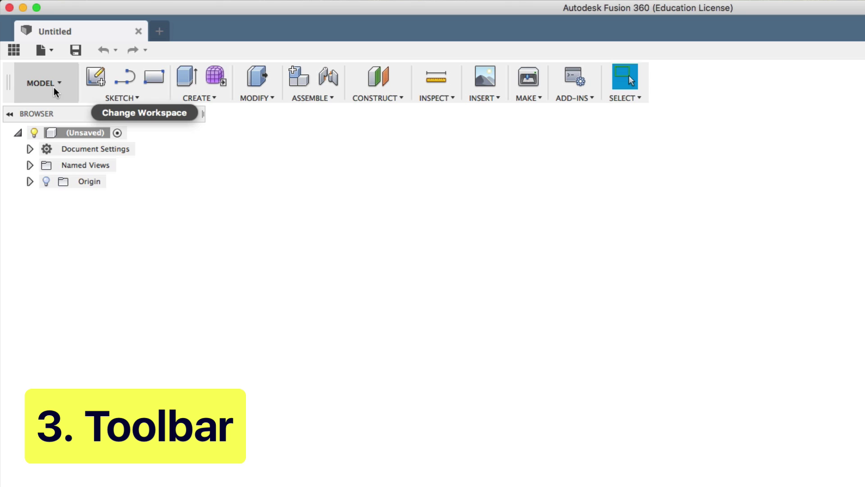
Step: Review the MODEL workspace list, then bring up the CREATE solid commands
{"action": "left_click", "coordinate": [60, 87]}
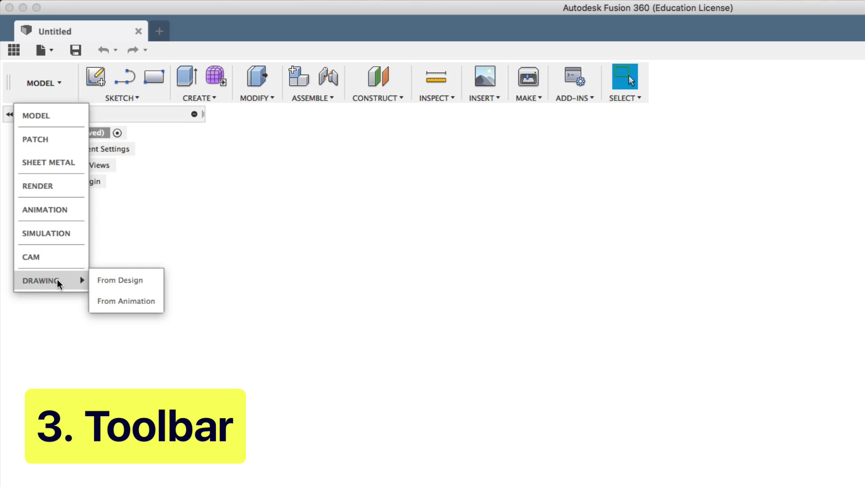
{"action": "mouse_move", "coordinate": [36, 116]}
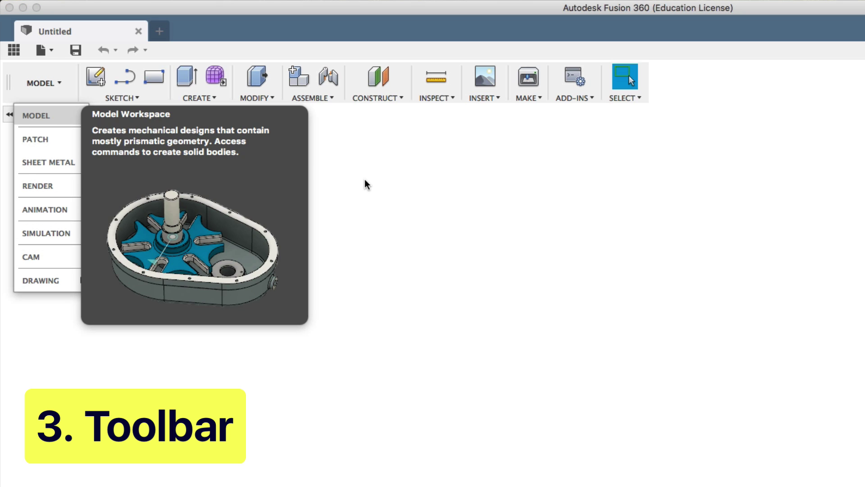
{"action": "left_click", "coordinate": [364, 179]}
{"action": "left_click", "coordinate": [197, 96]}
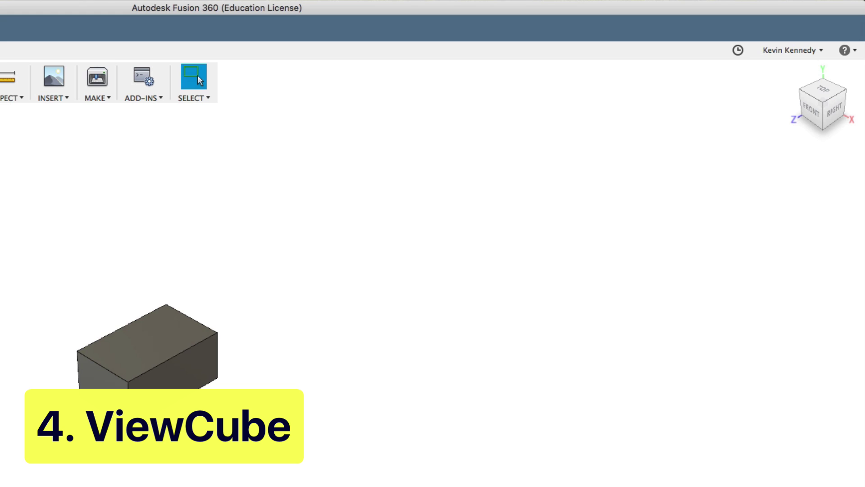
{"action": "scroll", "coordinate": [494, 207], "scroll_direction": "up", "scroll_amount": 3}
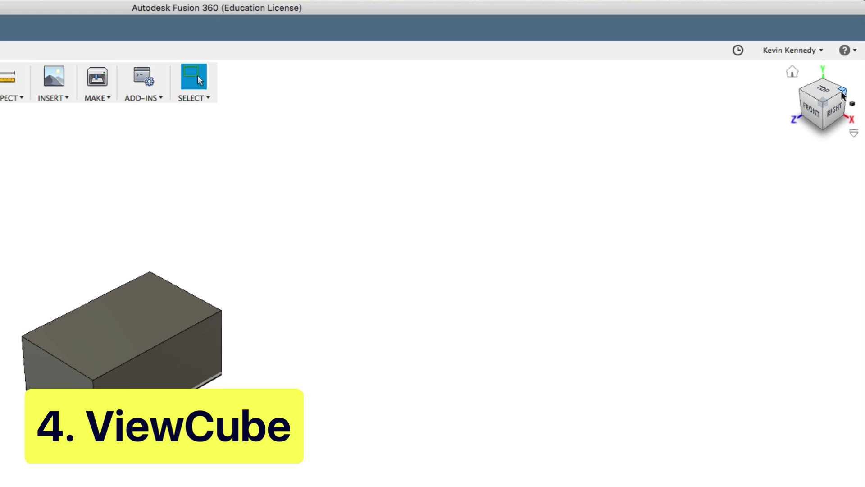
Step: Orbit the box with the ViewCube, view its RIGHT then LEFT side, and return Home
{"action": "mouse_move", "coordinate": [855, 92]}
{"action": "left_mouse_down"}
{"action": "mouse_move", "coordinate": [830, 88]}
{"action": "mouse_move", "coordinate": [838, 93]}
{"action": "mouse_move", "coordinate": [816, 100]}
{"action": "left_mouse_up"}
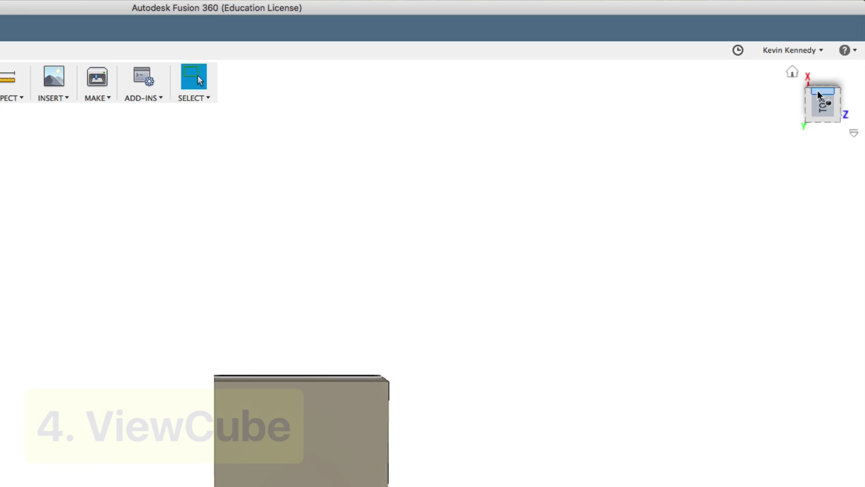
{"action": "left_click", "coordinate": [820, 99]}
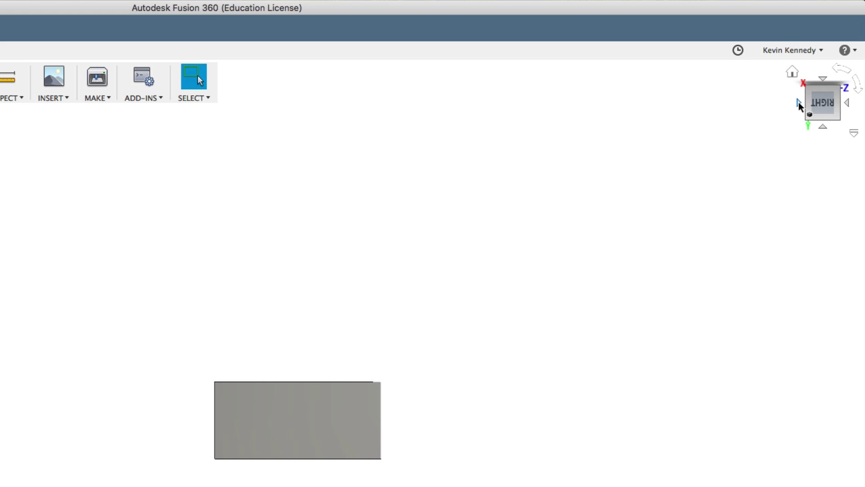
{"action": "left_click", "coordinate": [798, 103]}
{"action": "left_click", "coordinate": [798, 103]}
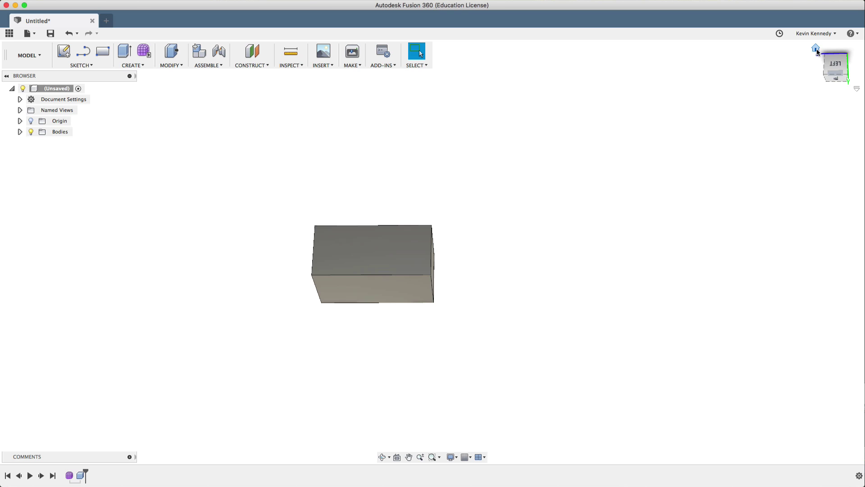
{"action": "left_click", "coordinate": [816, 49]}
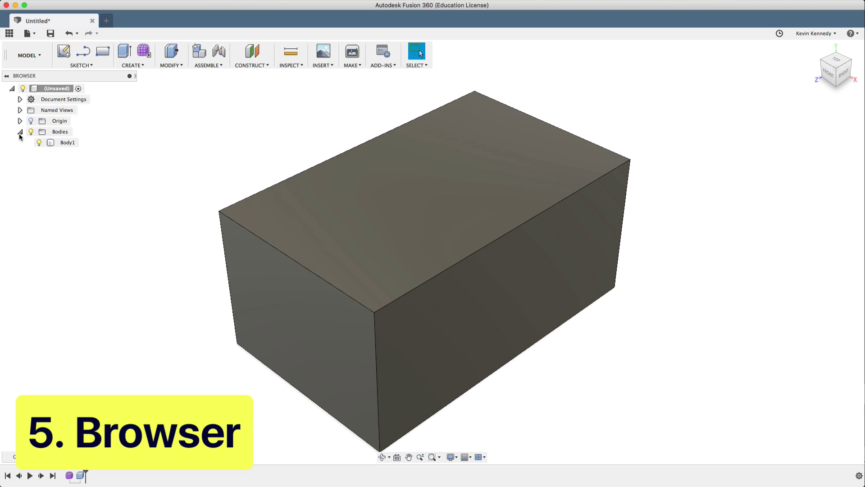
Step: Expand Bodies and Origin in the Browser, toggle Body1 and Bodies visibility, then select Body1
{"action": "left_click", "coordinate": [40, 144]}
{"action": "left_click", "coordinate": [40, 142]}
{"action": "left_click", "coordinate": [39, 142]}
{"action": "left_click", "coordinate": [30, 132]}
{"action": "left_click", "coordinate": [20, 121]}
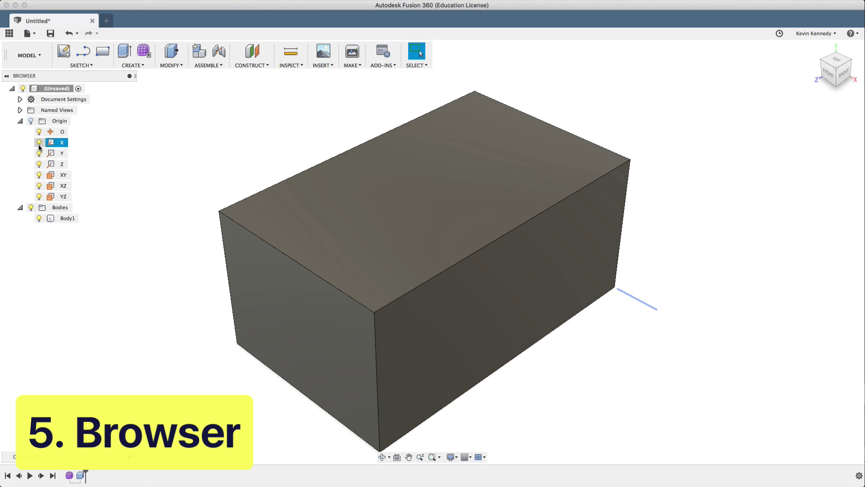
{"action": "left_click", "coordinate": [247, 248]}
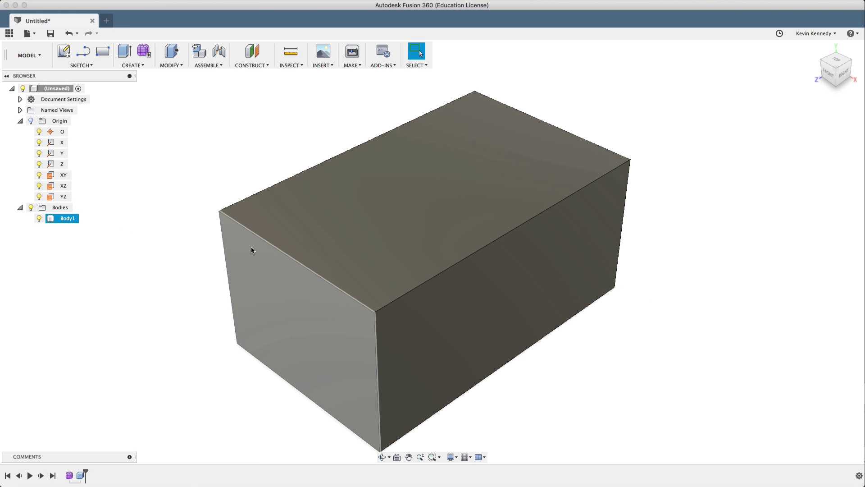
{"action": "scroll", "coordinate": [357, 264], "scroll_direction": "down", "scroll_amount": 3}
{"action": "scroll", "coordinate": [356, 264], "scroll_direction": "up", "scroll_amount": 2}
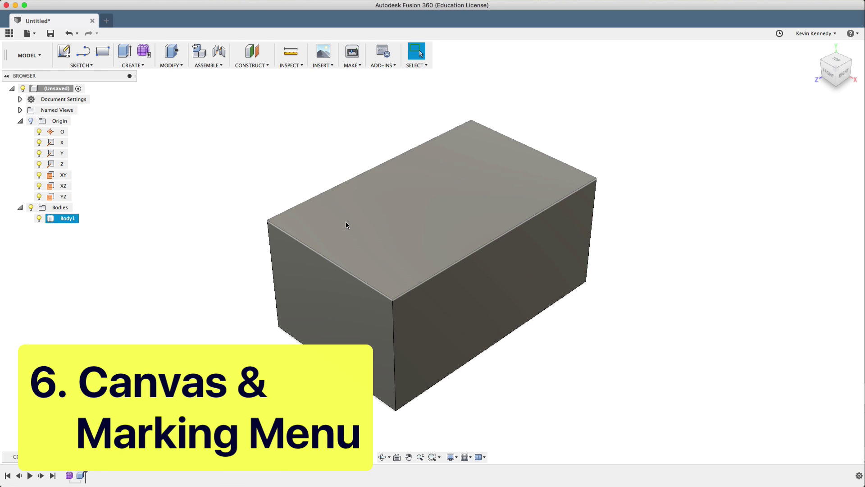
Step: Select the box's top and left faces, clear the selection, then reselect the top face
{"action": "left_click", "coordinate": [345, 221]}
{"action": "left_click", "coordinate": [295, 287]}
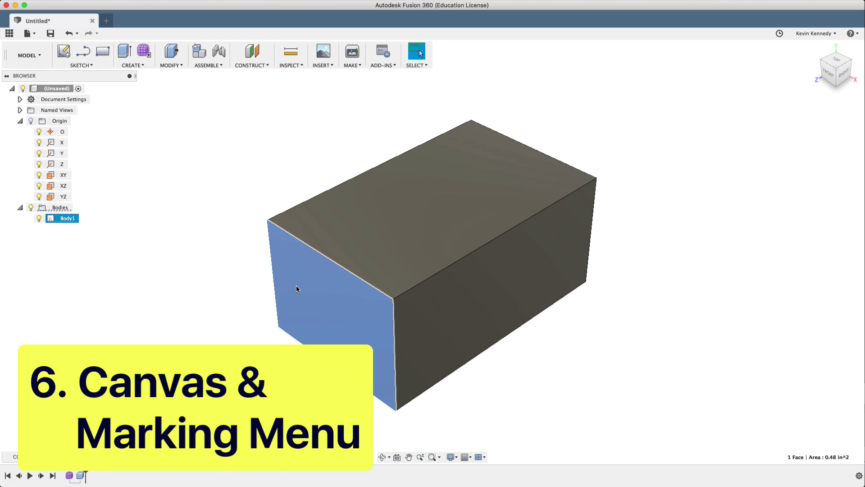
{"action": "left_click", "coordinate": [233, 209]}
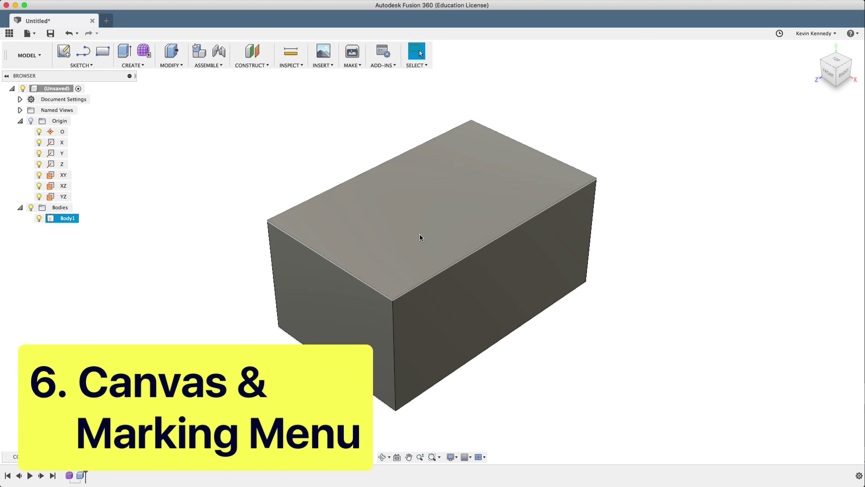
{"action": "left_click", "coordinate": [420, 233]}
Step: Start a sketch from the marking menu and place a centre-diameter circle on the top face
{"action": "right_click", "coordinate": [420, 234]}
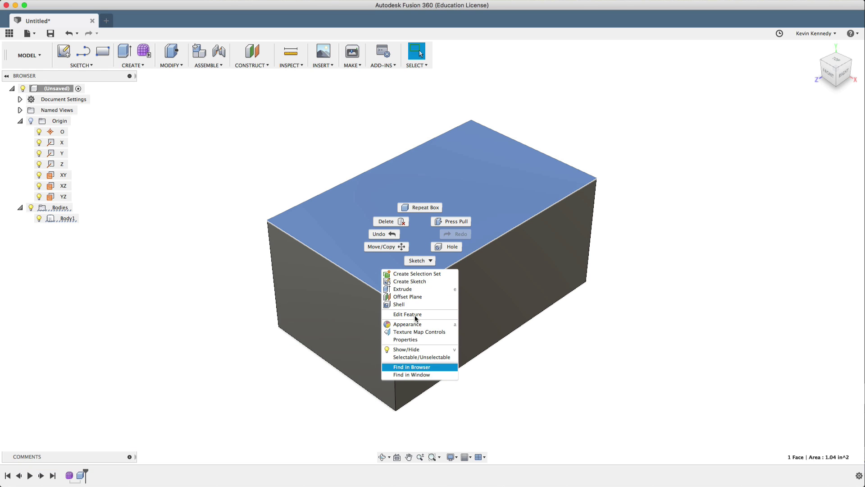
{"action": "left_click", "coordinate": [412, 264]}
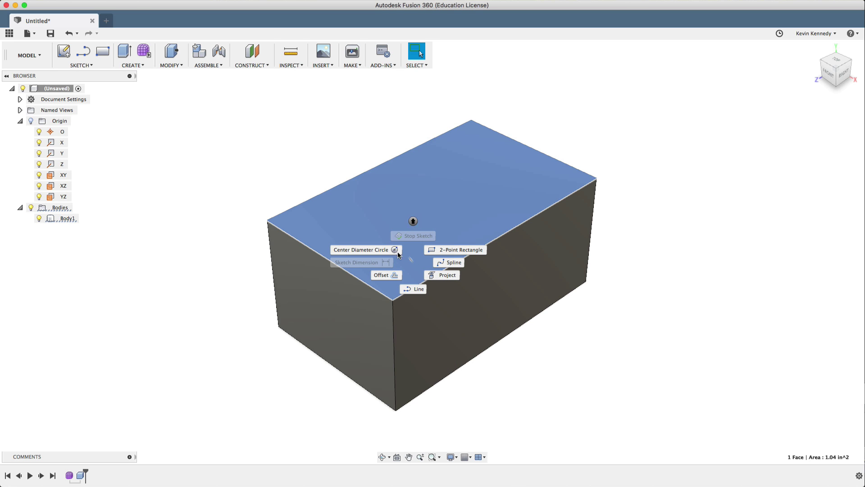
{"action": "left_click", "coordinate": [392, 249]}
{"action": "left_click", "coordinate": [411, 218]}
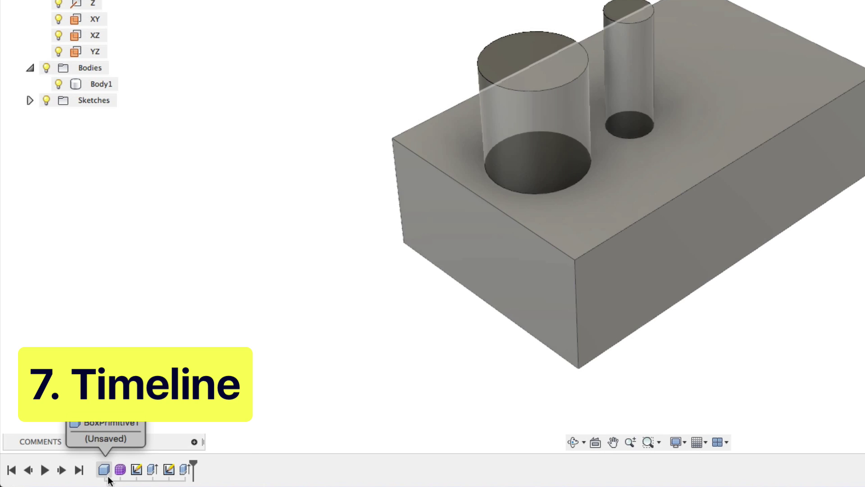
{"action": "right_click", "coordinate": [105, 469]}
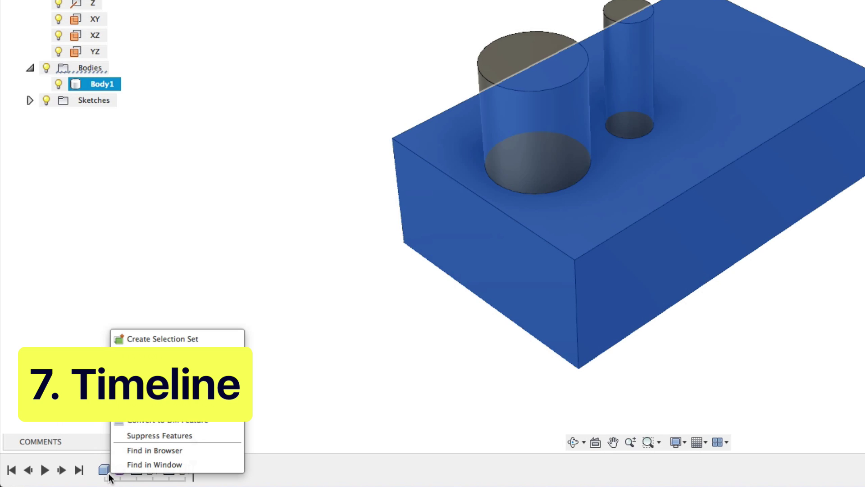
{"action": "left_click", "coordinate": [143, 357]}
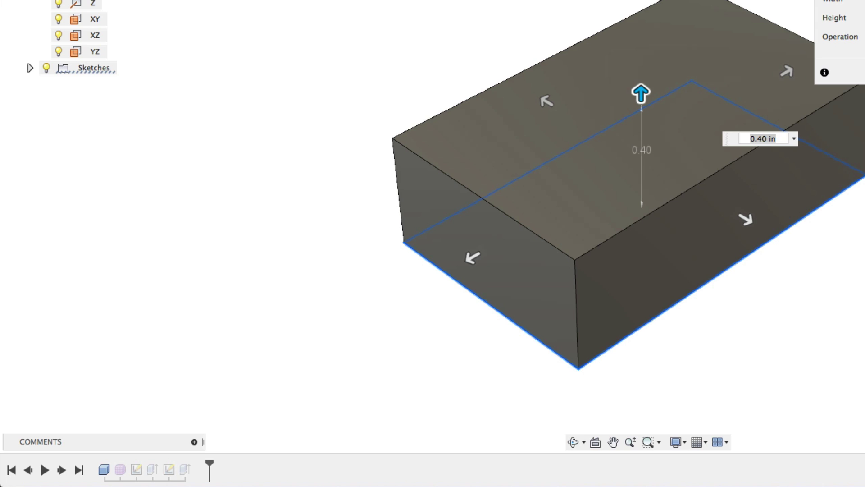
{"action": "key", "text": "Return"}
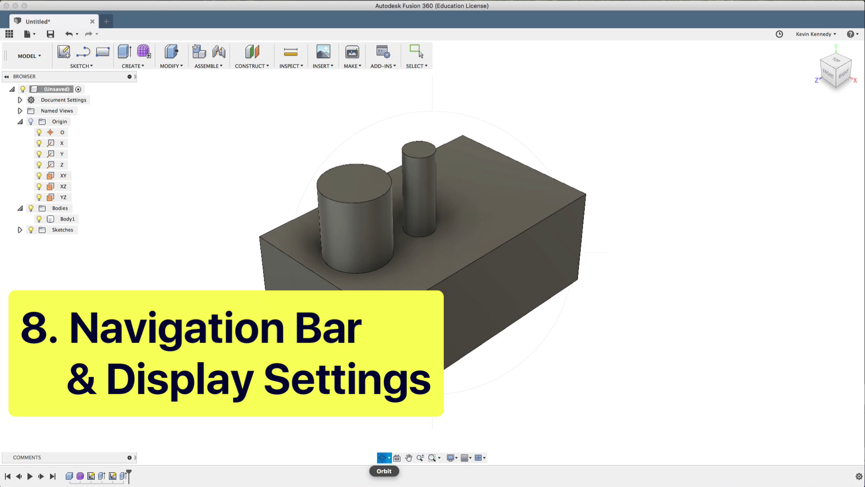
Step: Orbit the model to see it from below, then pan it up and left
{"action": "left_click", "coordinate": [383, 458]}
{"action": "mouse_move", "coordinate": [487, 271]}
{"action": "left_mouse_down"}
{"action": "mouse_move", "coordinate": [451, 325]}
{"action": "mouse_move", "coordinate": [418, 256]}
{"action": "left_mouse_up"}
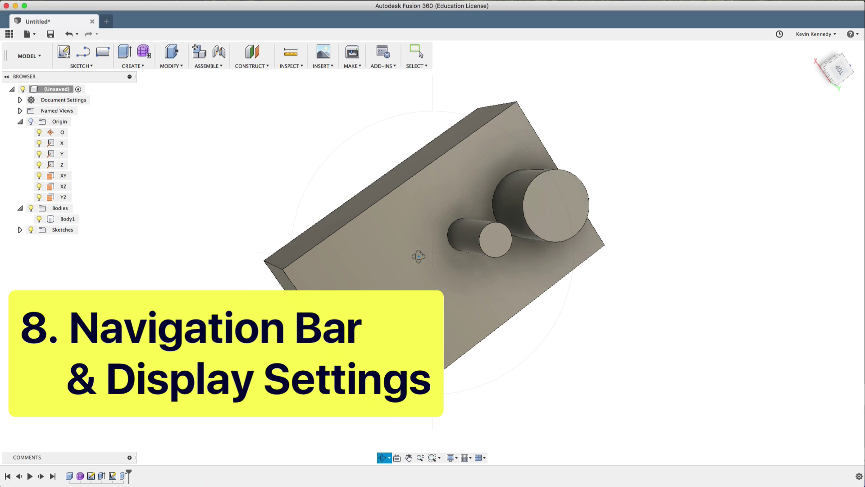
{"action": "left_click", "coordinate": [408, 458]}
{"action": "mouse_move", "coordinate": [398, 378]}
{"action": "left_mouse_down"}
{"action": "mouse_move", "coordinate": [307, 327]}
{"action": "mouse_move", "coordinate": [372, 381]}
{"action": "left_mouse_up"}
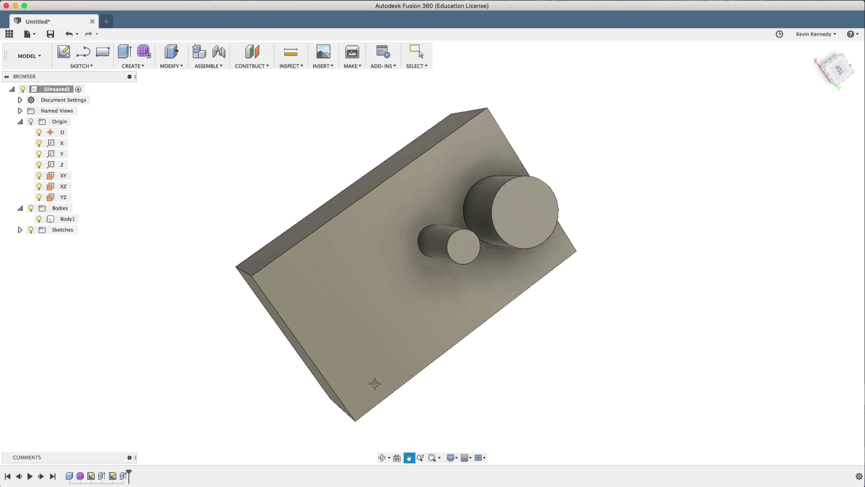
Step: Turn off Zoom mode and use Fit to show the whole model
{"action": "left_click", "coordinate": [422, 458]}
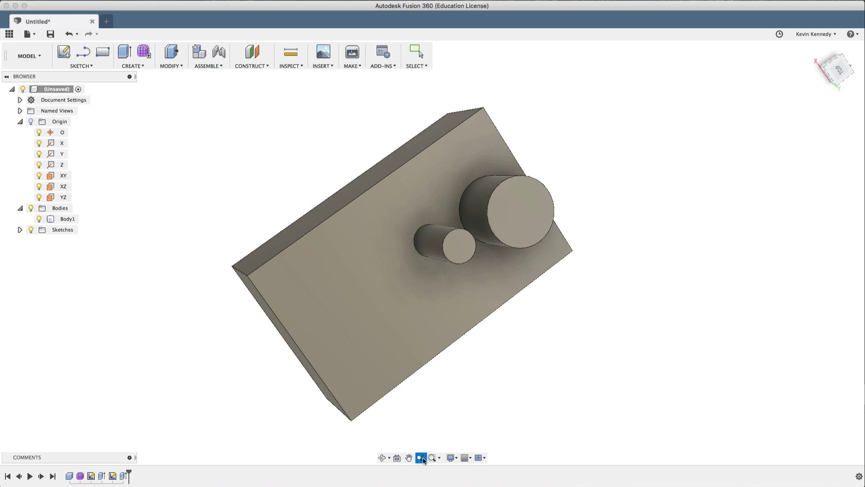
{"action": "left_click", "coordinate": [438, 458]}
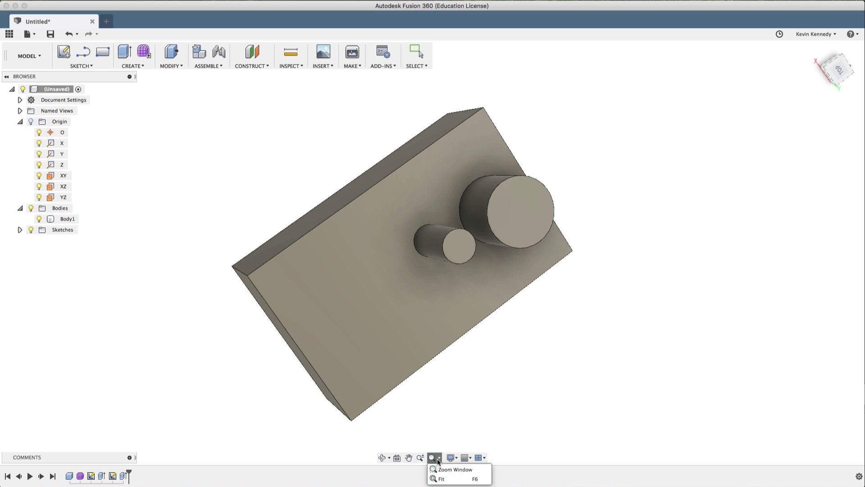
{"action": "left_click", "coordinate": [440, 478]}
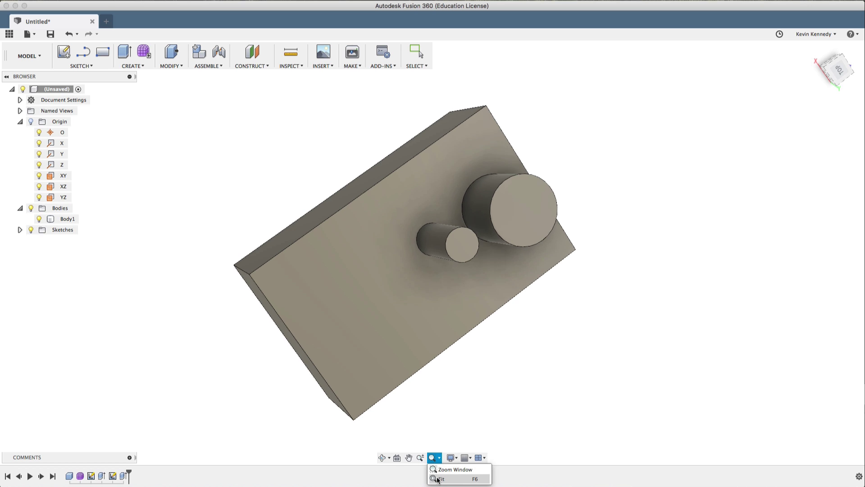
Step: Keep the Shaded with Visible Edges Only visual style and turn on the Layout Grid
{"action": "left_click", "coordinate": [449, 458]}
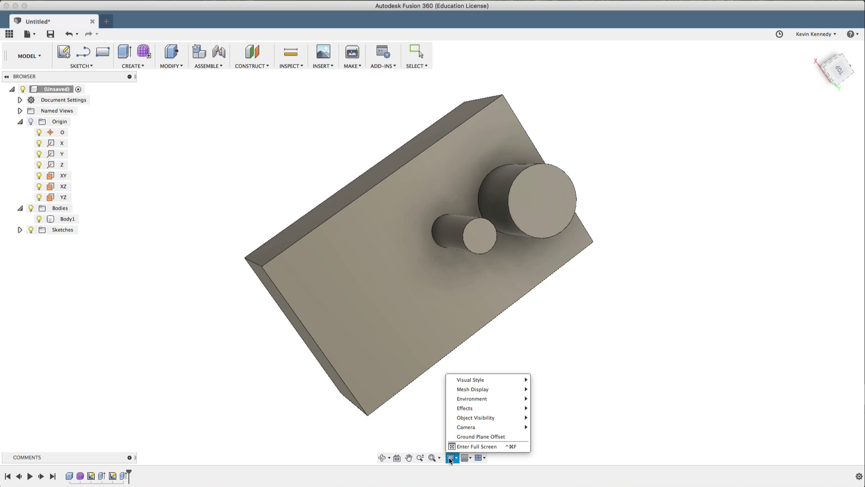
{"action": "mouse_move", "coordinate": [470, 379]}
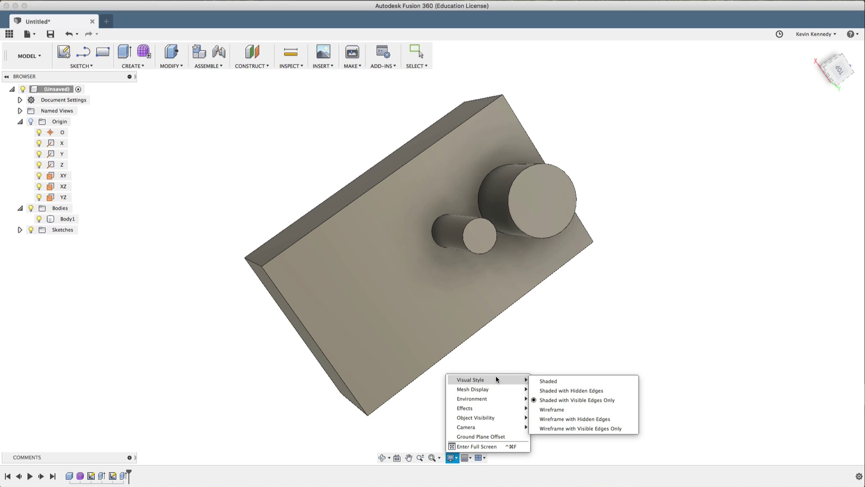
{"action": "left_click", "coordinate": [550, 401]}
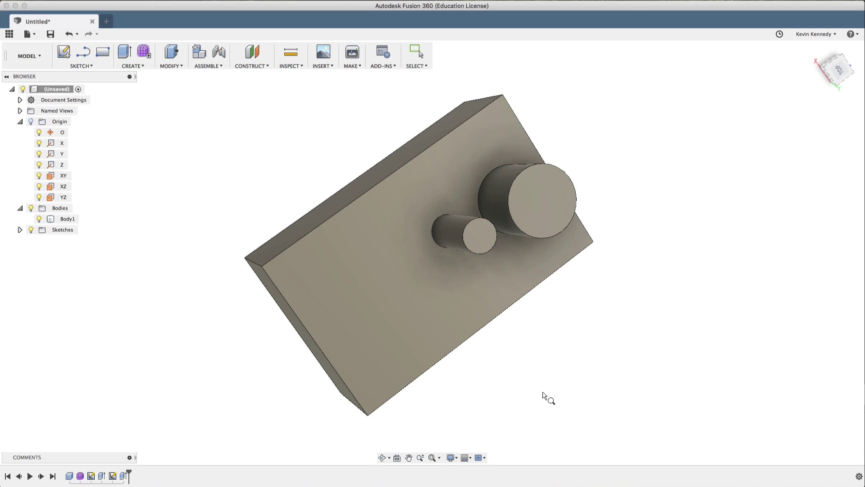
{"action": "left_click", "coordinate": [467, 458]}
{"action": "left_click", "coordinate": [466, 468]}
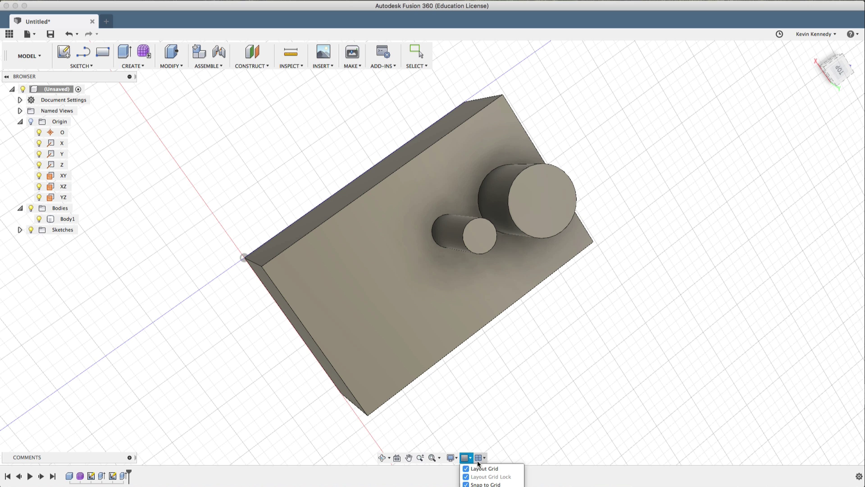
{"action": "left_click", "coordinate": [478, 458]}
Step: Switch to Multiple Views, orbit the top-right viewport, then set it to the Front view
{"action": "left_click", "coordinate": [482, 467]}
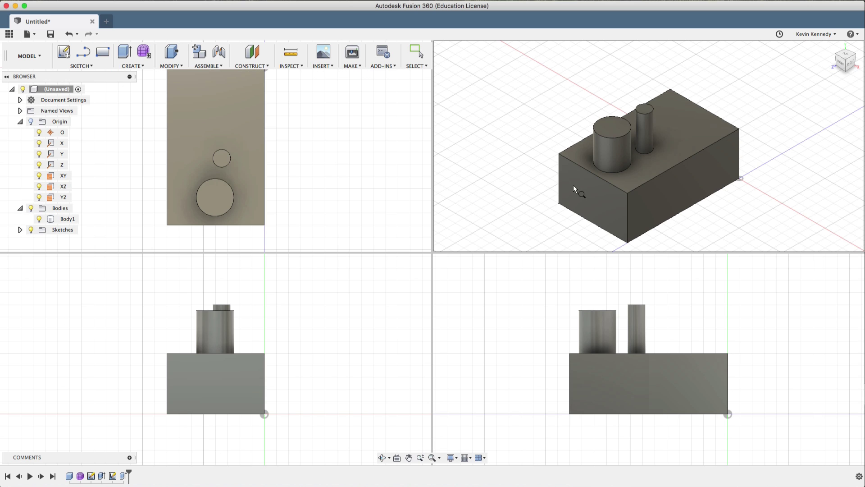
{"action": "mouse_move", "coordinate": [839, 66]}
{"action": "middle_mouse_down", "text": "shift"}
{"action": "mouse_move", "coordinate": [710, 65]}
{"action": "mouse_move", "coordinate": [770, 24]}
{"action": "mouse_move", "coordinate": [821, 49]}
{"action": "mouse_move", "coordinate": [804, 27]}
{"action": "middle_mouse_up", "text": "shift"}
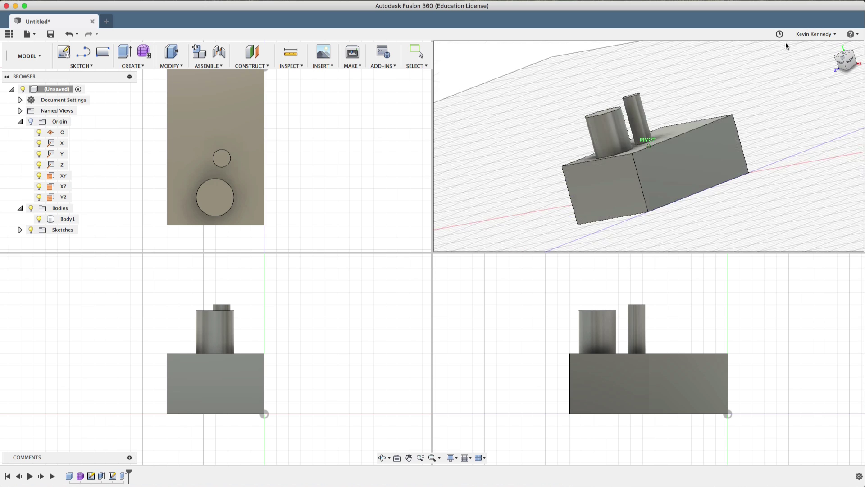
{"action": "middle_click_drag", "start_coordinate": [786, 44], "coordinate": [788, 51], "text": "shift"}
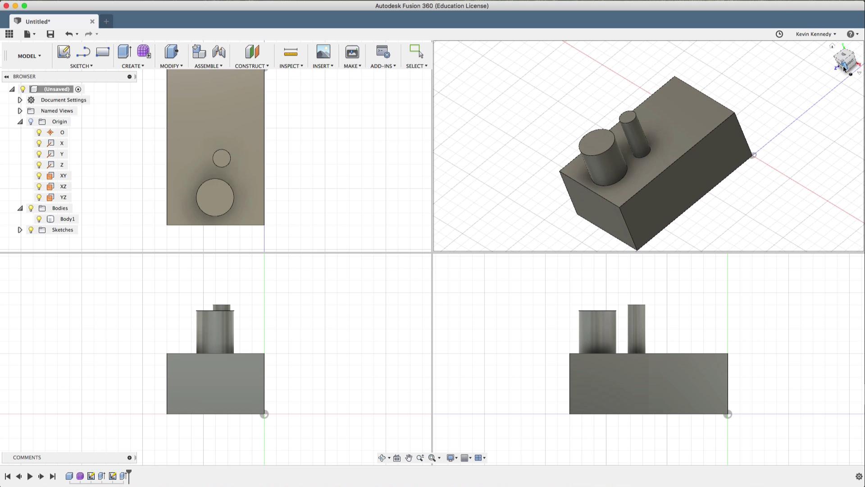
{"action": "left_click", "coordinate": [844, 69]}
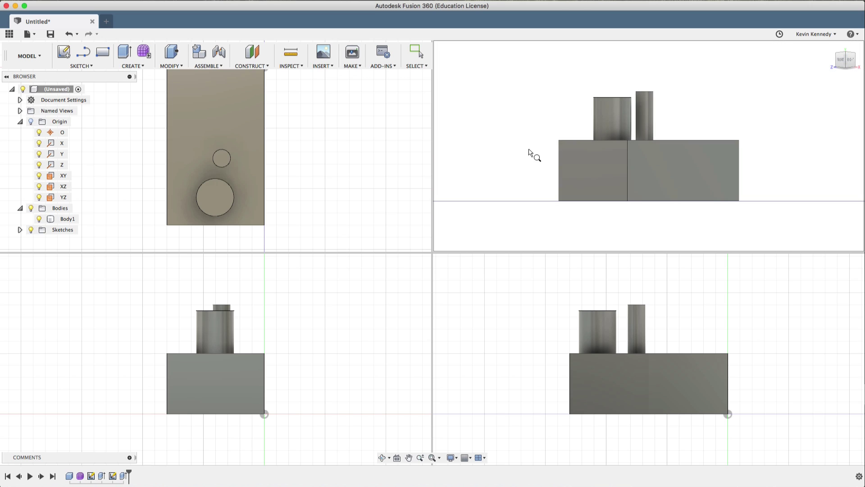